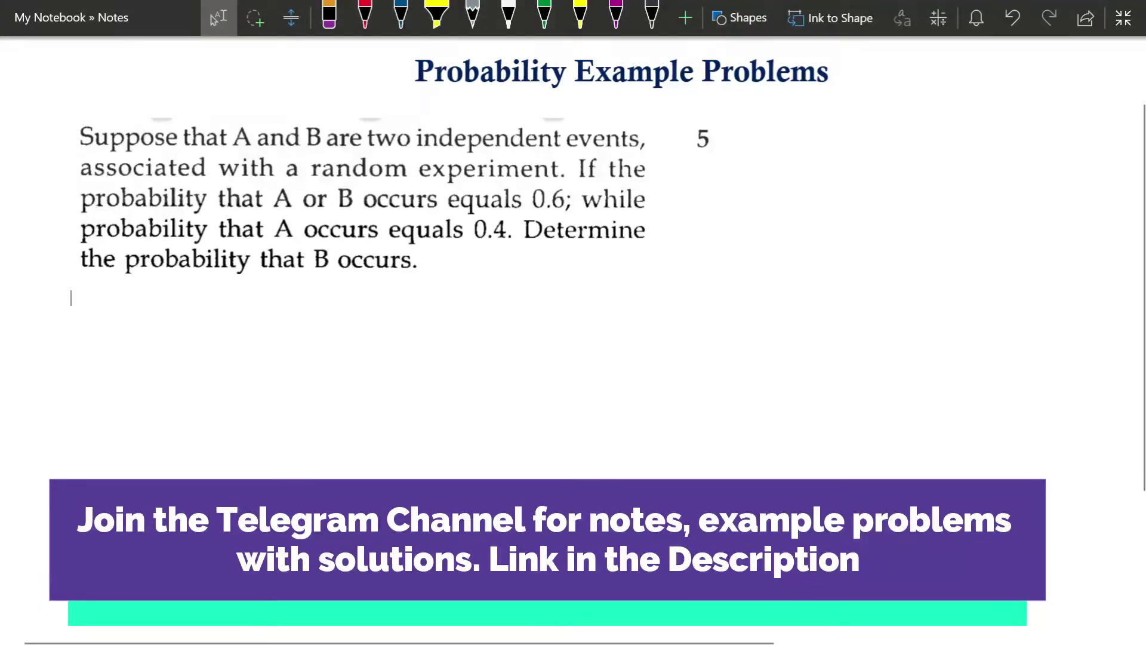
Step: Switch to red ink and handwrite P(A∩B) = P(A) × P(B) below problem 5
{"action": "key", "text": "Return"}
{"action": "key", "text": "Escape"}
{"action": "left_click", "coordinate": [365, 17]}
{"action": "left_click_drag", "start_coordinate": [130, 293], "coordinate": [139, 299]}
{"action": "mouse_move", "coordinate": [154, 290]}
{"action": "left_mouse_down"}
{"action": "mouse_move", "coordinate": [156, 319]}
{"action": "mouse_move", "coordinate": [201, 301]}
{"action": "mouse_move", "coordinate": [206, 315]}
{"action": "mouse_move", "coordinate": [211, 295]}
{"action": "mouse_move", "coordinate": [222, 310]}
{"action": "mouse_move", "coordinate": [283, 314]}
{"action": "left_mouse_up"}
{"action": "mouse_move", "coordinate": [309, 297]}
{"action": "left_mouse_down"}
{"action": "mouse_move", "coordinate": [306, 322]}
{"action": "mouse_move", "coordinate": [327, 313]}
{"action": "left_mouse_up"}
{"action": "mouse_move", "coordinate": [335, 297]}
{"action": "left_mouse_down"}
{"action": "mouse_move", "coordinate": [336, 320]}
{"action": "mouse_move", "coordinate": [365, 317]}
{"action": "left_mouse_up"}
{"action": "mouse_move", "coordinate": [366, 306]}
{"action": "left_mouse_down"}
{"action": "mouse_move", "coordinate": [355, 317]}
{"action": "mouse_move", "coordinate": [378, 320]}
{"action": "left_mouse_up"}
{"action": "left_click_drag", "start_coordinate": [378, 303], "coordinate": [409, 322]}
{"action": "left_click_drag", "start_coordinate": [426, 296], "coordinate": [427, 323]}
Step: Write 'for independent events' beside the formula
{"action": "left_click_drag", "start_coordinate": [536, 299], "coordinate": [530, 336]}
{"action": "mouse_move", "coordinate": [534, 316]}
{"action": "left_mouse_down"}
{"action": "mouse_move", "coordinate": [582, 311]}
{"action": "mouse_move", "coordinate": [581, 323]}
{"action": "left_mouse_up"}
{"action": "mouse_move", "coordinate": [588, 323]}
{"action": "left_mouse_down"}
{"action": "mouse_move", "coordinate": [605, 303]}
{"action": "mouse_move", "coordinate": [619, 330]}
{"action": "mouse_move", "coordinate": [617, 321]}
{"action": "mouse_move", "coordinate": [695, 322]}
{"action": "left_mouse_up"}
{"action": "mouse_move", "coordinate": [687, 311]}
{"action": "left_mouse_down"}
{"action": "mouse_move", "coordinate": [746, 325]}
{"action": "mouse_move", "coordinate": [791, 319]}
{"action": "mouse_move", "coordinate": [793, 304]}
{"action": "left_mouse_up"}
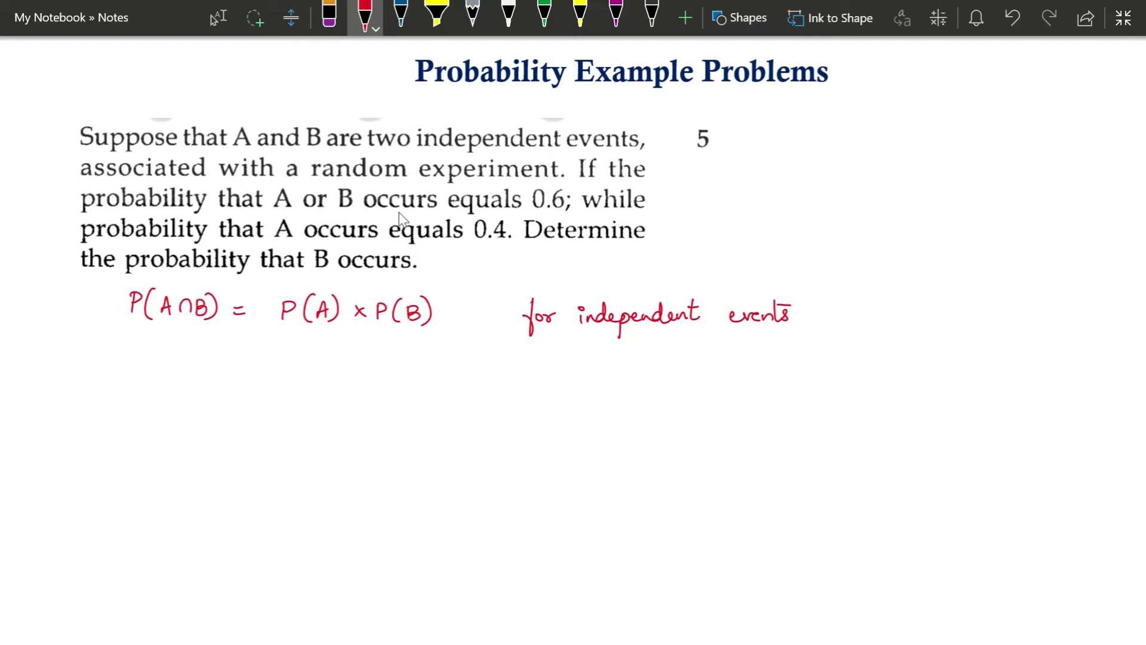
Step: Write the givens P(A∪B) = 0.6, P(A) = 0.4, P(B) = ? on a new line
{"action": "mouse_move", "coordinate": [128, 355]}
{"action": "left_mouse_down"}
{"action": "mouse_move", "coordinate": [168, 375]}
{"action": "mouse_move", "coordinate": [198, 356]}
{"action": "mouse_move", "coordinate": [202, 370]}
{"action": "mouse_move", "coordinate": [210, 351]}
{"action": "mouse_move", "coordinate": [295, 374]}
{"action": "mouse_move", "coordinate": [345, 387]}
{"action": "left_mouse_up"}
{"action": "left_click", "coordinate": [286, 369]}
{"action": "left_click_drag", "start_coordinate": [345, 364], "coordinate": [347, 376]}
{"action": "mouse_move", "coordinate": [364, 358]}
{"action": "left_mouse_down"}
{"action": "mouse_move", "coordinate": [361, 389]}
{"action": "mouse_move", "coordinate": [388, 385]}
{"action": "mouse_move", "coordinate": [385, 376]}
{"action": "left_mouse_up"}
{"action": "mouse_move", "coordinate": [392, 358]}
{"action": "left_mouse_down"}
{"action": "mouse_move", "coordinate": [394, 387]}
{"action": "mouse_move", "coordinate": [415, 373]}
{"action": "left_mouse_up"}
{"action": "mouse_move", "coordinate": [408, 378]}
{"action": "left_mouse_down"}
{"action": "mouse_move", "coordinate": [433, 371]}
{"action": "mouse_move", "coordinate": [458, 382]}
{"action": "left_mouse_up"}
{"action": "left_click", "coordinate": [444, 381]}
{"action": "mouse_move", "coordinate": [456, 372]}
{"action": "left_mouse_down"}
{"action": "mouse_move", "coordinate": [461, 389]}
{"action": "mouse_move", "coordinate": [506, 380]}
{"action": "left_mouse_up"}
{"action": "mouse_move", "coordinate": [522, 366]}
{"action": "left_mouse_down"}
{"action": "mouse_move", "coordinate": [520, 389]}
{"action": "mouse_move", "coordinate": [531, 386]}
{"action": "left_mouse_up"}
{"action": "mouse_move", "coordinate": [548, 363]}
{"action": "left_mouse_down"}
{"action": "mouse_move", "coordinate": [550, 385]}
{"action": "mouse_move", "coordinate": [571, 374]}
{"action": "left_mouse_up"}
{"action": "left_click_drag", "start_coordinate": [561, 382], "coordinate": [589, 380]}
{"action": "left_click", "coordinate": [589, 386]}
Step: Write the addition rule P(A∪B) = P(A) + P(B) − P(A∩B) underneath
{"action": "left_click_drag", "start_coordinate": [142, 422], "coordinate": [142, 445]}
{"action": "mouse_move", "coordinate": [142, 420]}
{"action": "left_mouse_down"}
{"action": "mouse_move", "coordinate": [162, 449]}
{"action": "mouse_move", "coordinate": [202, 431]}
{"action": "mouse_move", "coordinate": [207, 449]}
{"action": "left_mouse_up"}
{"action": "mouse_move", "coordinate": [222, 421]}
{"action": "left_mouse_down"}
{"action": "mouse_move", "coordinate": [223, 449]}
{"action": "mouse_move", "coordinate": [258, 434]}
{"action": "mouse_move", "coordinate": [305, 449]}
{"action": "mouse_move", "coordinate": [307, 438]}
{"action": "left_mouse_up"}
{"action": "mouse_move", "coordinate": [325, 428]}
{"action": "left_mouse_down"}
{"action": "mouse_move", "coordinate": [320, 450]}
{"action": "mouse_move", "coordinate": [338, 443]}
{"action": "left_mouse_up"}
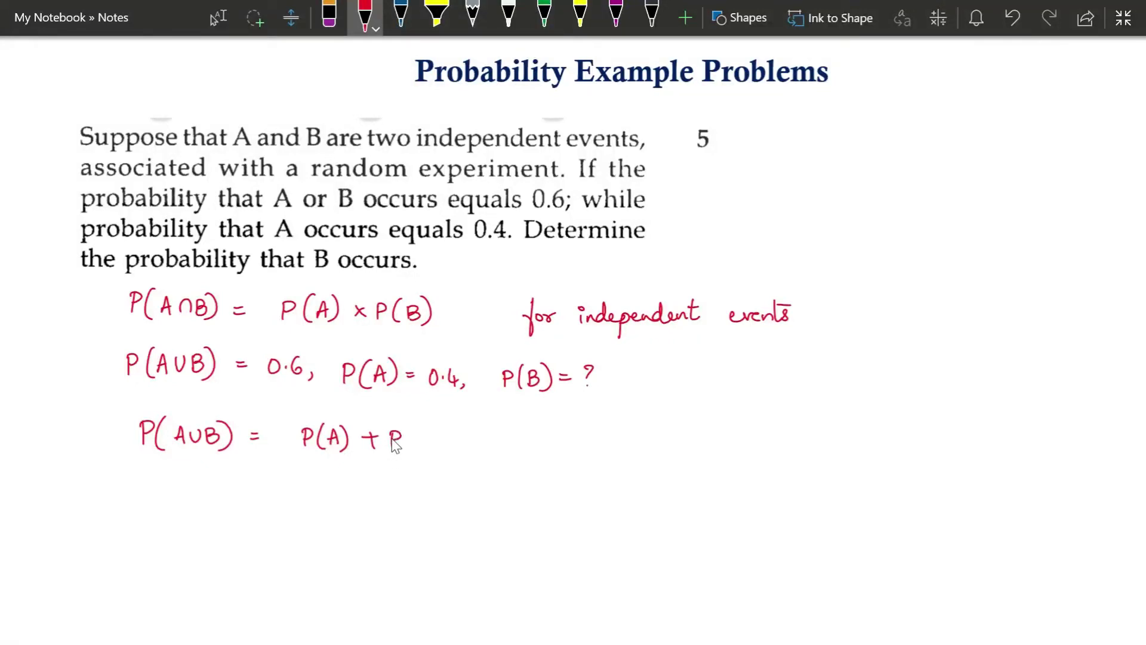
{"action": "left_click_drag", "start_coordinate": [461, 439], "coordinate": [475, 439]}
{"action": "mouse_move", "coordinate": [499, 430]}
{"action": "left_mouse_down"}
{"action": "mouse_move", "coordinate": [500, 449]}
{"action": "mouse_move", "coordinate": [508, 440]}
{"action": "left_mouse_up"}
{"action": "left_click_drag", "start_coordinate": [525, 426], "coordinate": [523, 449]}
{"action": "left_click_drag", "start_coordinate": [535, 431], "coordinate": [541, 447]}
{"action": "left_click_drag", "start_coordinate": [530, 441], "coordinate": [565, 447]}
{"action": "left_click_drag", "start_coordinate": [579, 421], "coordinate": [581, 446]}
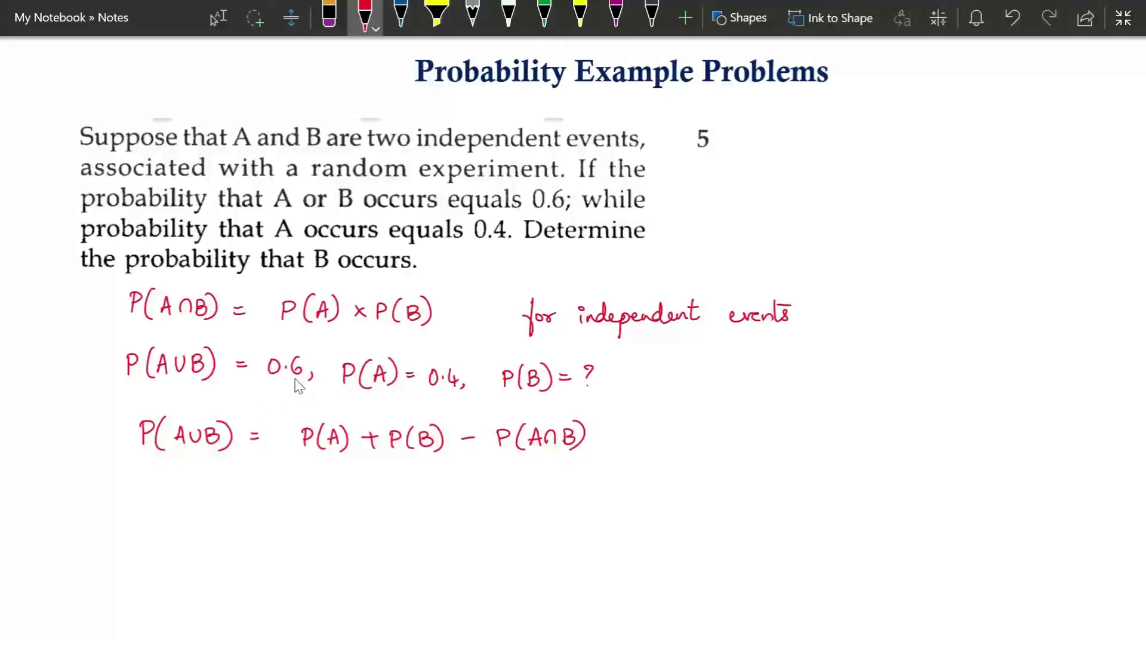
Step: Begin the substitution line with 0.6 =
{"action": "mouse_move", "coordinate": [181, 484]}
{"action": "left_mouse_down"}
{"action": "mouse_move", "coordinate": [201, 499]}
{"action": "mouse_move", "coordinate": [257, 487]}
{"action": "left_mouse_up"}
{"action": "left_click", "coordinate": [193, 495]}
{"action": "left_click_drag", "start_coordinate": [245, 495], "coordinate": [342, 495]}
Step: Complete the substitution as 0.6 = 0.4 + x − 0.4x
{"action": "left_click", "coordinate": [325, 497]}
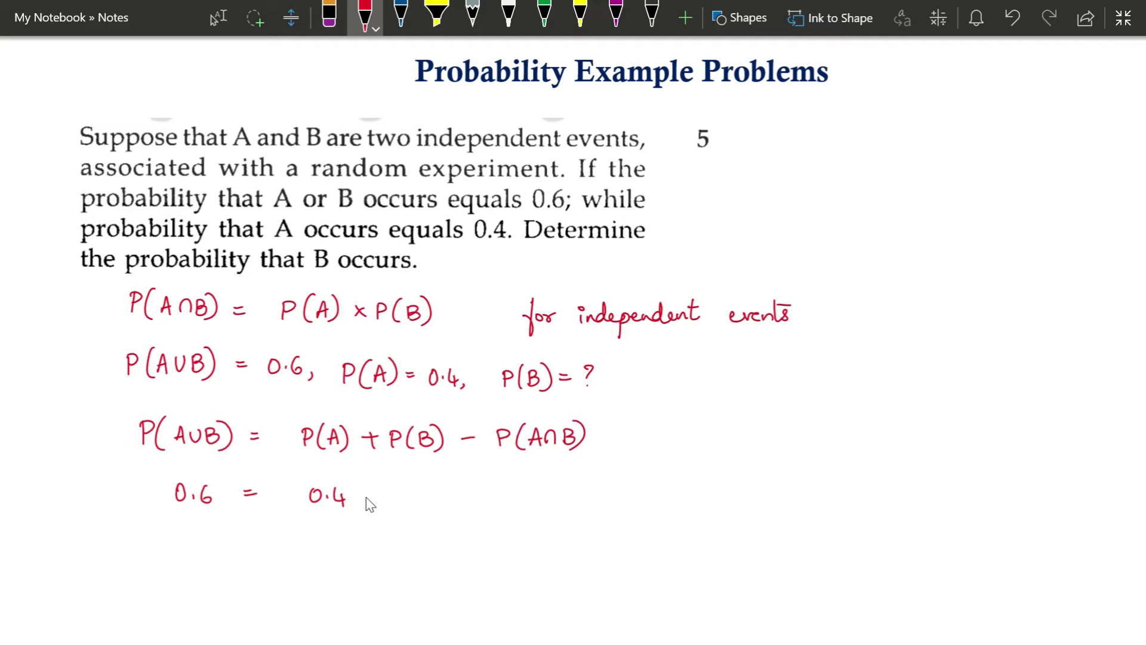
{"action": "left_click_drag", "start_coordinate": [417, 490], "coordinate": [421, 506]}
{"action": "mouse_move", "coordinate": [520, 492]}
{"action": "left_mouse_down"}
{"action": "mouse_move", "coordinate": [518, 507]}
{"action": "mouse_move", "coordinate": [517, 492]}
{"action": "left_mouse_up"}
{"action": "left_click", "coordinate": [533, 501]}
{"action": "scroll", "coordinate": [577, 488], "scroll_direction": "down", "scroll_amount": 2}
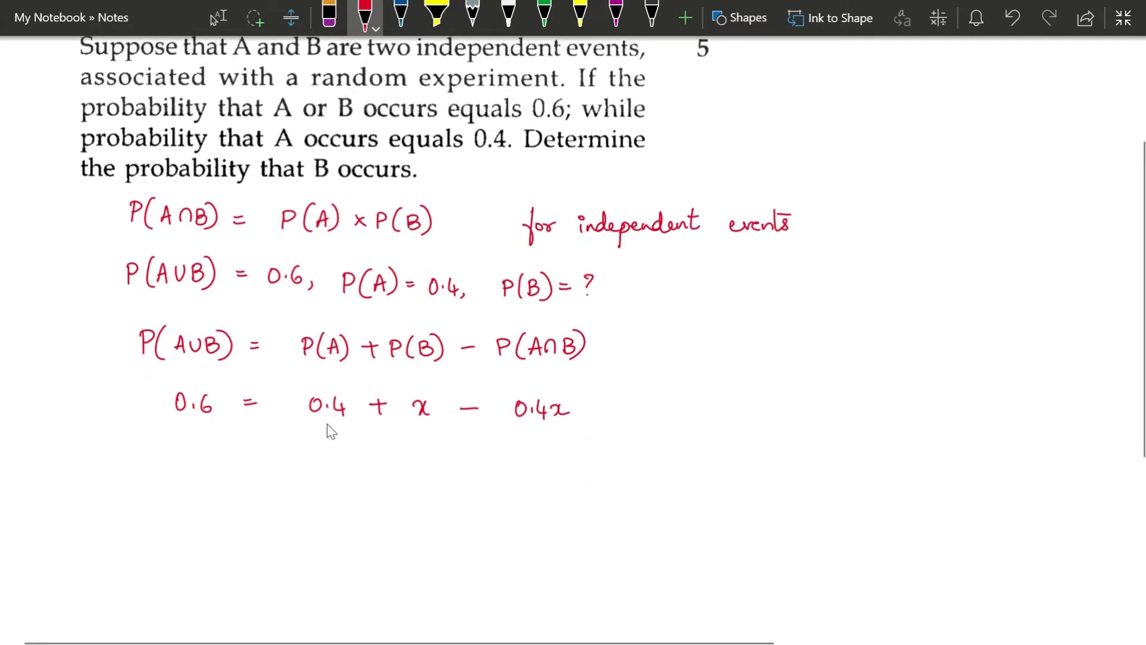
Step: Simplify on the next line to 0.2 = 0.6x
{"action": "left_click", "coordinate": [202, 453]}
{"action": "left_click_drag", "start_coordinate": [195, 442], "coordinate": [229, 455]}
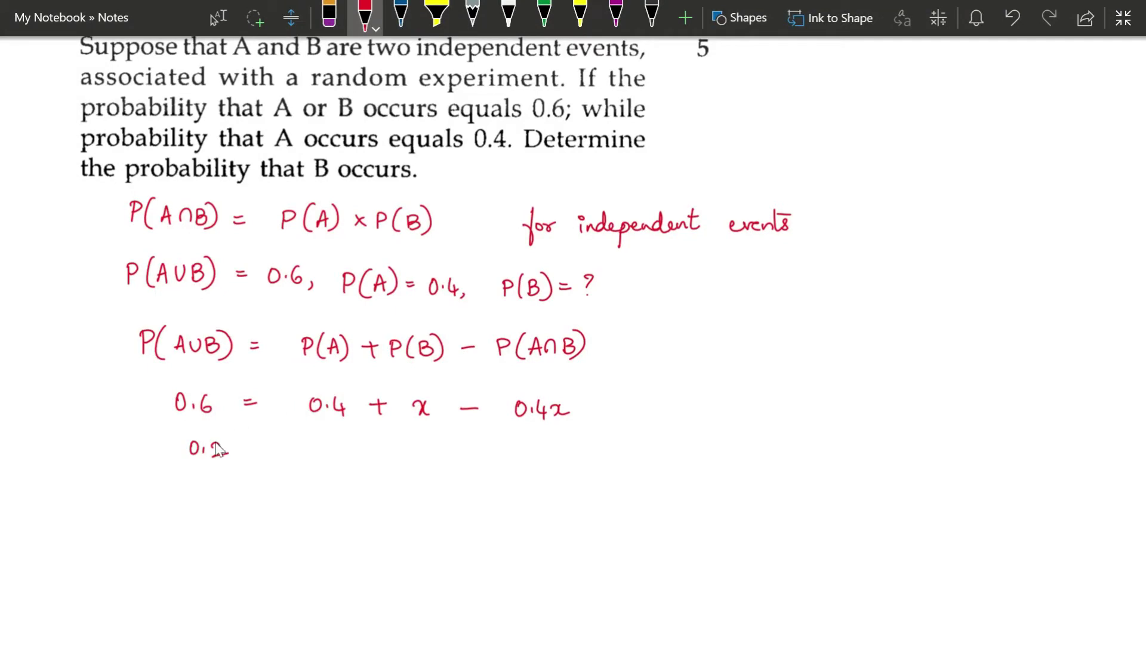
{"action": "left_click_drag", "start_coordinate": [256, 445], "coordinate": [264, 445]}
{"action": "left_click_drag", "start_coordinate": [322, 444], "coordinate": [360, 459]}
{"action": "left_click_drag", "start_coordinate": [378, 447], "coordinate": [378, 458]}
Step: Solve for x by writing x = 0.2/0.6
{"action": "scroll", "coordinate": [388, 447], "scroll_direction": "down", "scroll_amount": 1}
{"action": "left_click_drag", "start_coordinate": [264, 473], "coordinate": [263, 476]}
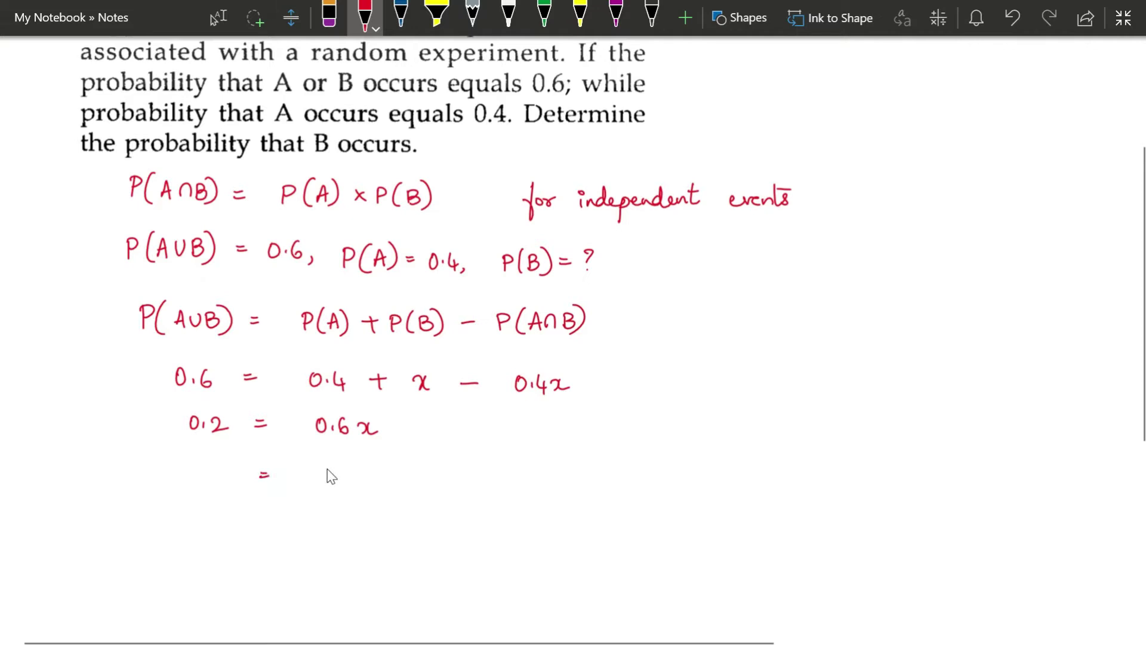
{"action": "left_click_drag", "start_coordinate": [337, 478], "coordinate": [346, 470]}
{"action": "mouse_move", "coordinate": [197, 467]}
{"action": "left_mouse_down"}
{"action": "mouse_move", "coordinate": [233, 484]}
{"action": "mouse_move", "coordinate": [201, 496]}
{"action": "mouse_move", "coordinate": [213, 502]}
{"action": "left_mouse_up"}
{"action": "mouse_move", "coordinate": [227, 493]}
{"action": "left_mouse_down"}
{"action": "mouse_move", "coordinate": [233, 548]}
{"action": "mouse_move", "coordinate": [251, 550]}
{"action": "mouse_move", "coordinate": [237, 572]}
{"action": "mouse_move", "coordinate": [275, 549]}
{"action": "mouse_move", "coordinate": [325, 555]}
{"action": "left_mouse_up"}
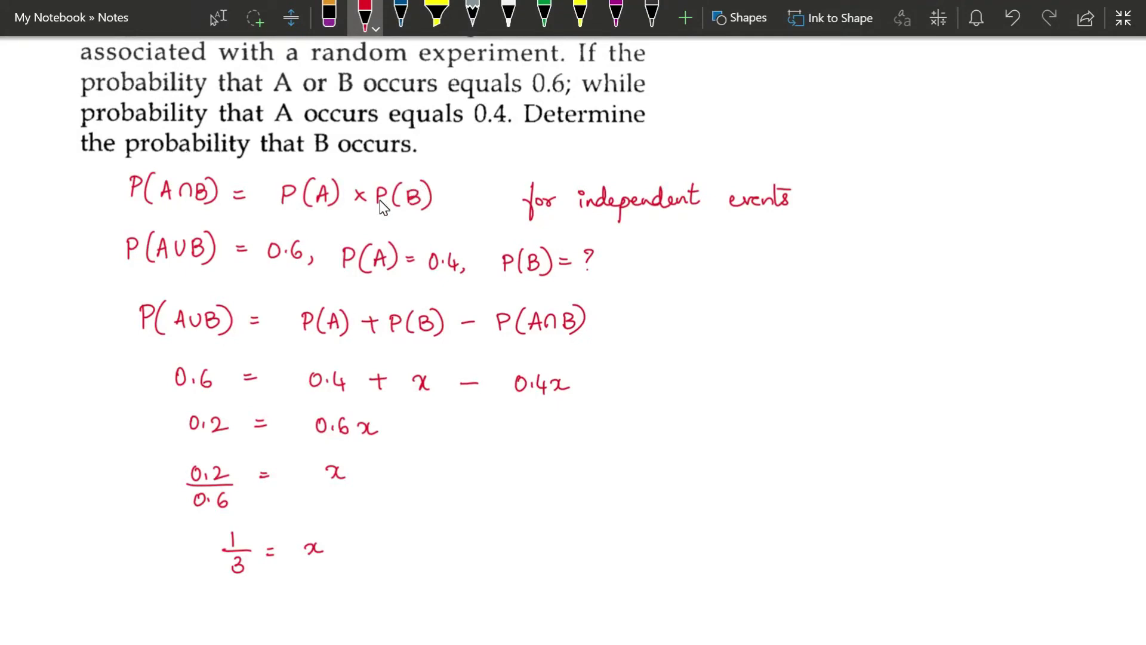
Step: Conclude with ∴ P(B) = 1/3
{"action": "left_click", "coordinate": [195, 589]}
{"action": "left_click", "coordinate": [190, 604]}
{"action": "left_click", "coordinate": [204, 606]}
{"action": "left_click_drag", "start_coordinate": [245, 595], "coordinate": [247, 608]}
{"action": "mouse_move", "coordinate": [263, 591]}
{"action": "left_mouse_down"}
{"action": "mouse_move", "coordinate": [262, 620]}
{"action": "mouse_move", "coordinate": [320, 604]}
{"action": "left_mouse_up"}
{"action": "mouse_move", "coordinate": [311, 610]}
{"action": "left_mouse_down"}
{"action": "mouse_move", "coordinate": [359, 607]}
{"action": "mouse_move", "coordinate": [351, 626]}
{"action": "left_mouse_up"}
Step: Scroll down to the problem about 10 white and 3 black balls
{"action": "scroll", "coordinate": [477, 543], "scroll_direction": "up", "scroll_amount": 5}
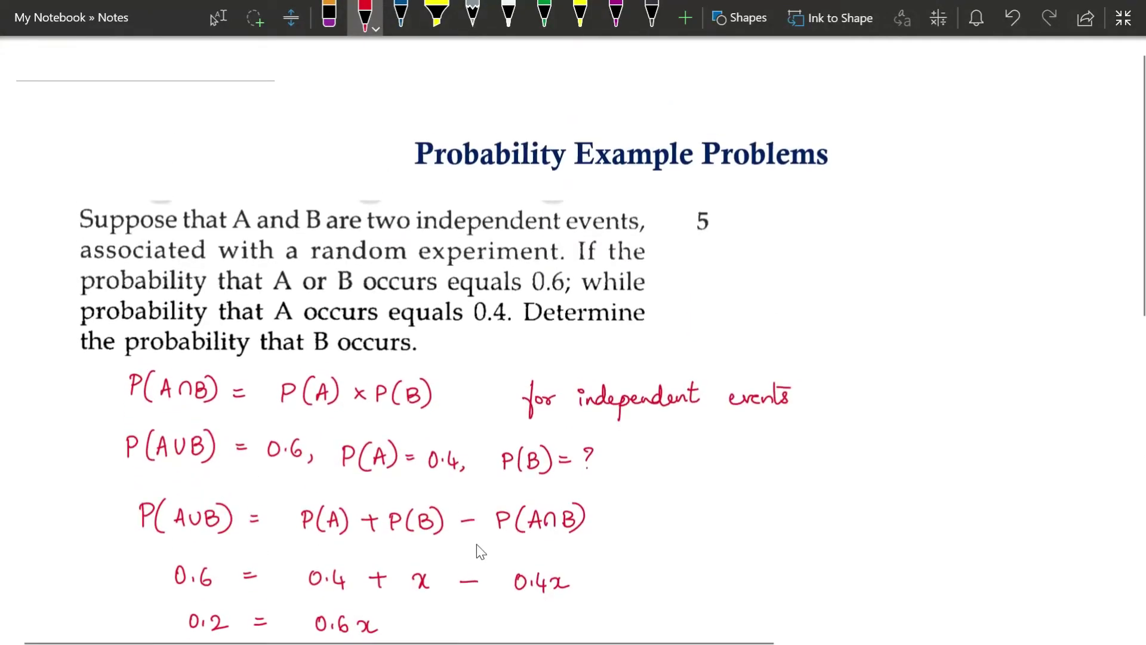
{"action": "scroll", "coordinate": [705, 257], "scroll_direction": "down", "scroll_amount": 3}
{"action": "scroll", "coordinate": [706, 258], "scroll_direction": "down", "scroll_amount": 10}
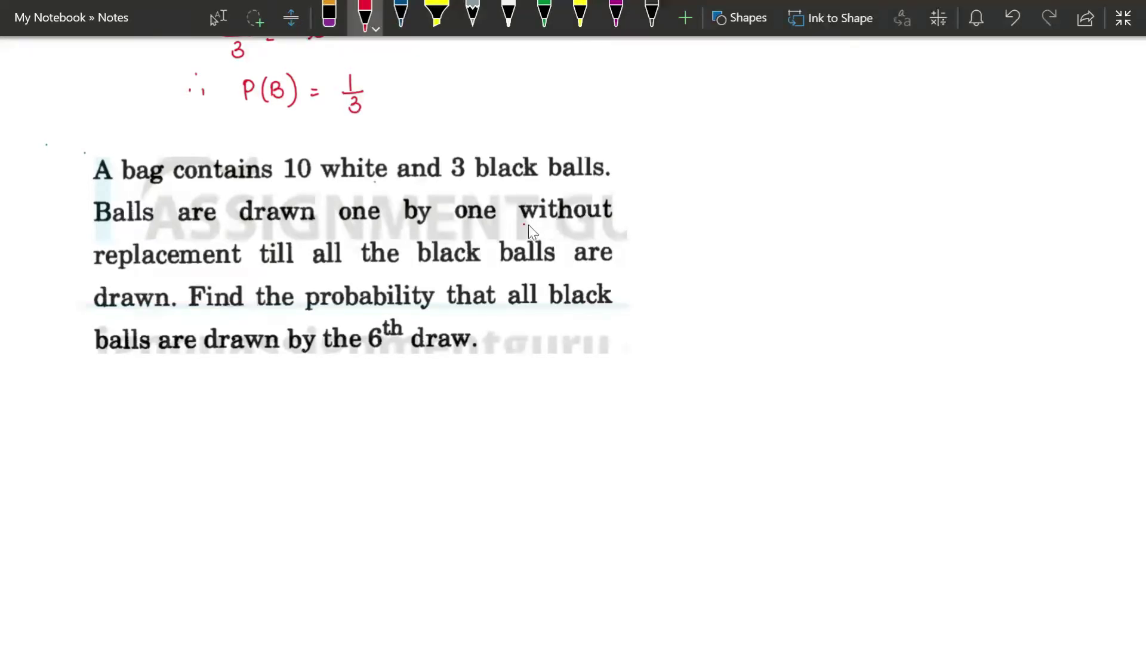
Step: Draw red lines under 'without replacement' and '6th draw' in the problem text
{"action": "left_click_drag", "start_coordinate": [108, 270], "coordinate": [238, 269]}
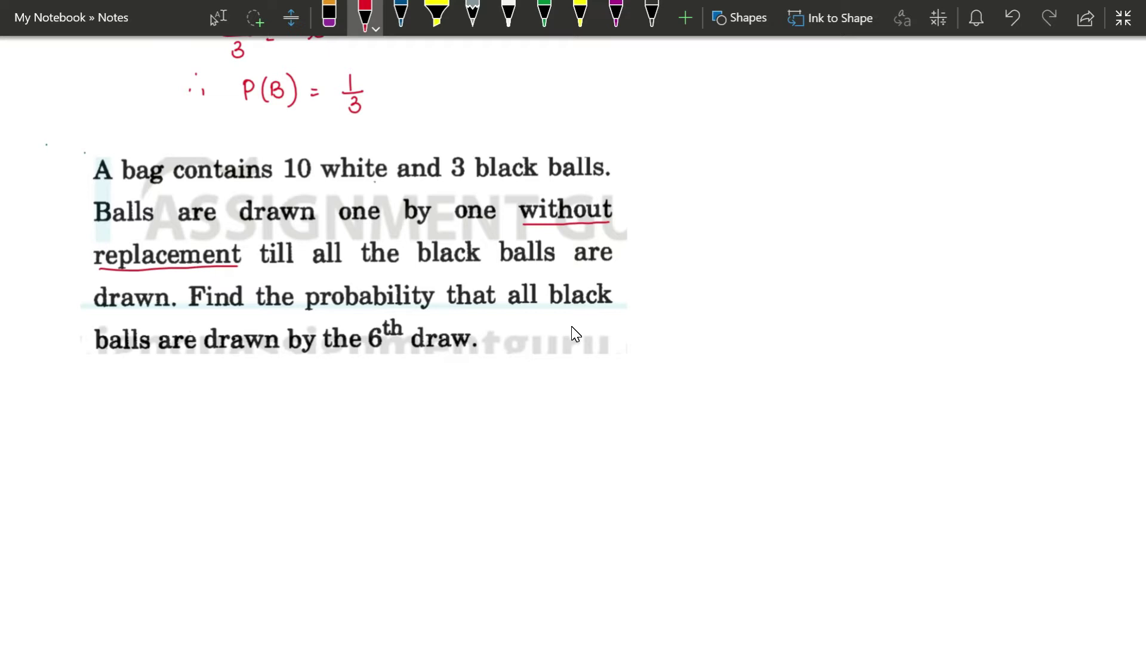
{"action": "left_click_drag", "start_coordinate": [373, 355], "coordinate": [460, 356]}
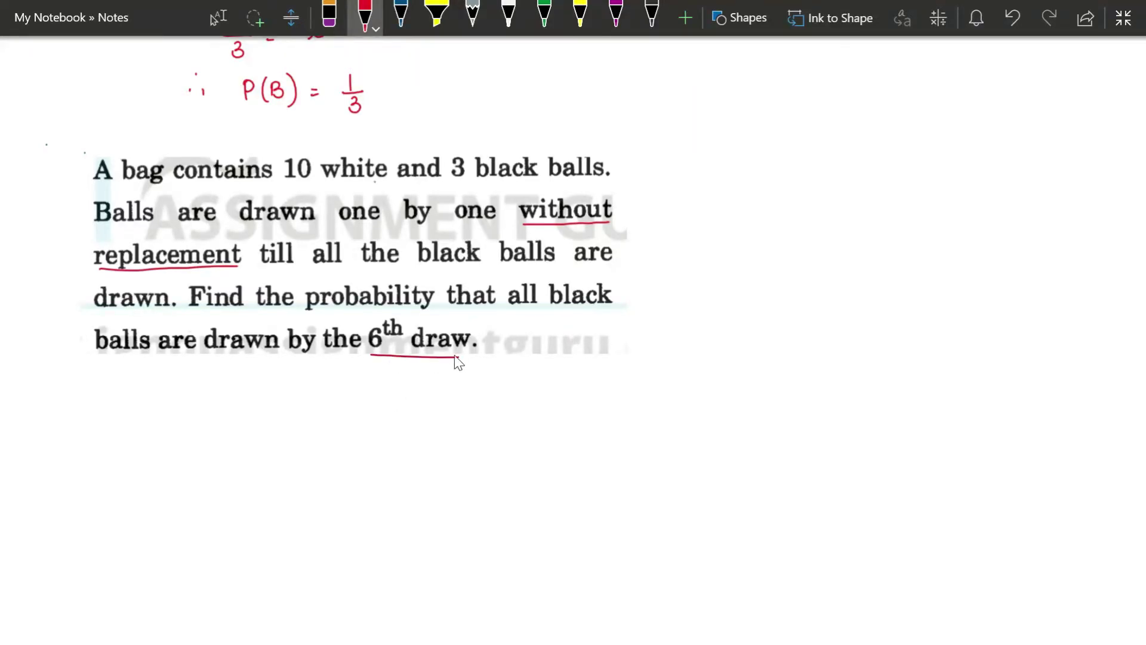